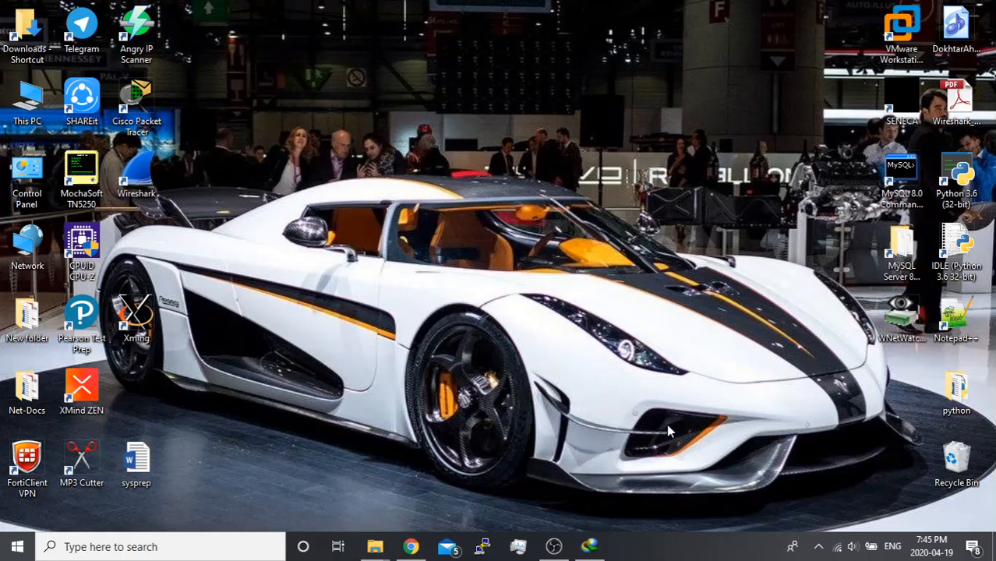
Switch to Chrome, search Google for rufus and open the official Rufus website from the results
{"action": "left_click", "coordinate": [410, 546]}
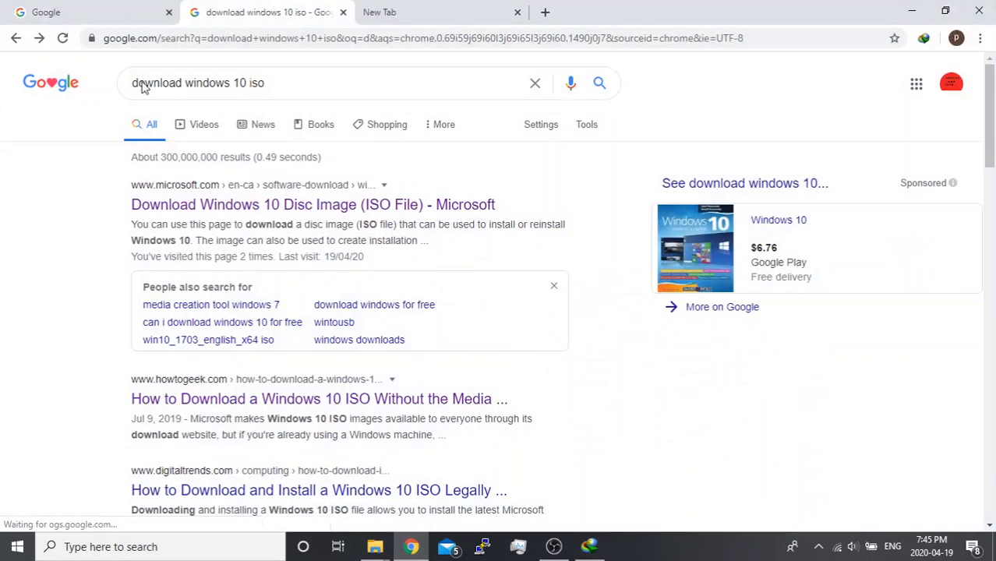
{"action": "left_click", "coordinate": [100, 10]}
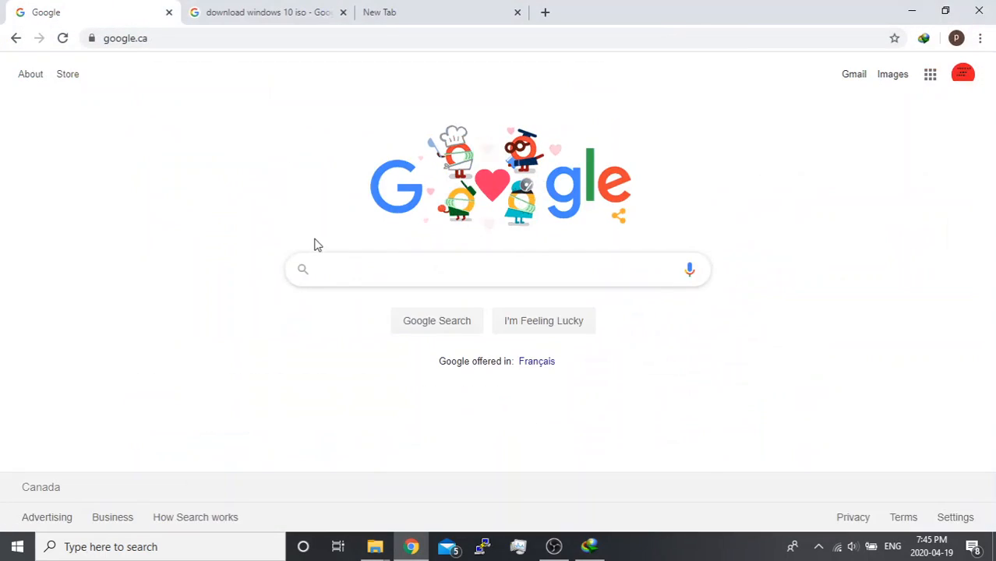
{"action": "type", "text": "rufus"}
{"action": "key", "text": "Return"}
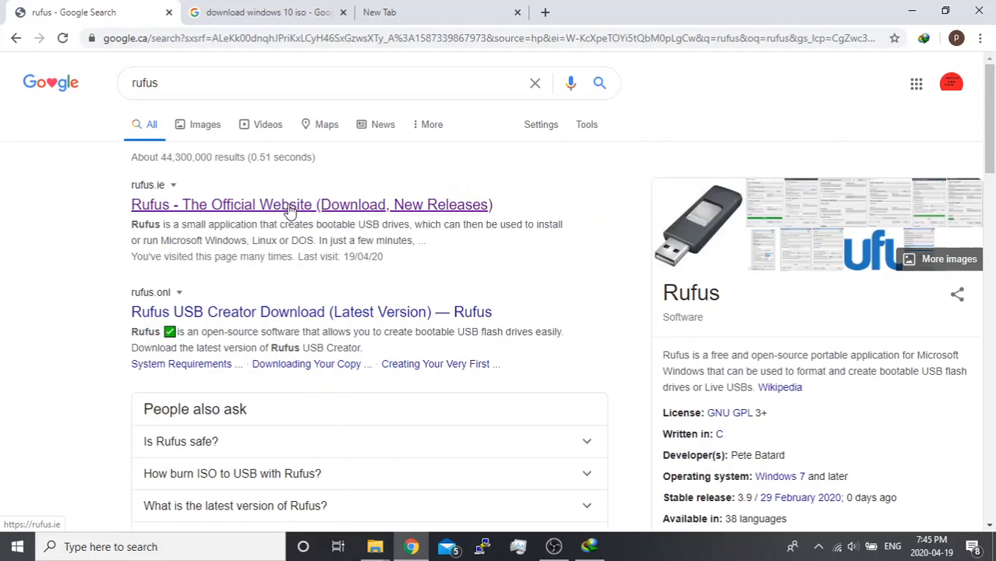
{"action": "left_click", "coordinate": [288, 207]}
Download Rufus 3.9 Portable from the website's download section and minimize the Rufus window
{"action": "scroll", "coordinate": [302, 172], "scroll_direction": "down", "scroll_amount": 3}
{"action": "scroll", "coordinate": [303, 171], "scroll_direction": "down", "scroll_amount": 6}
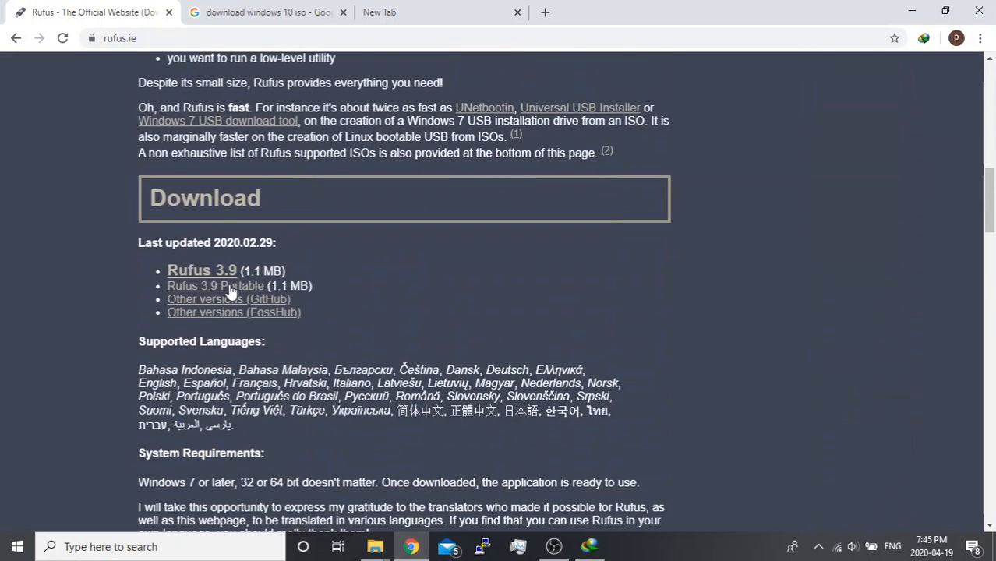
{"action": "left_click", "coordinate": [231, 290]}
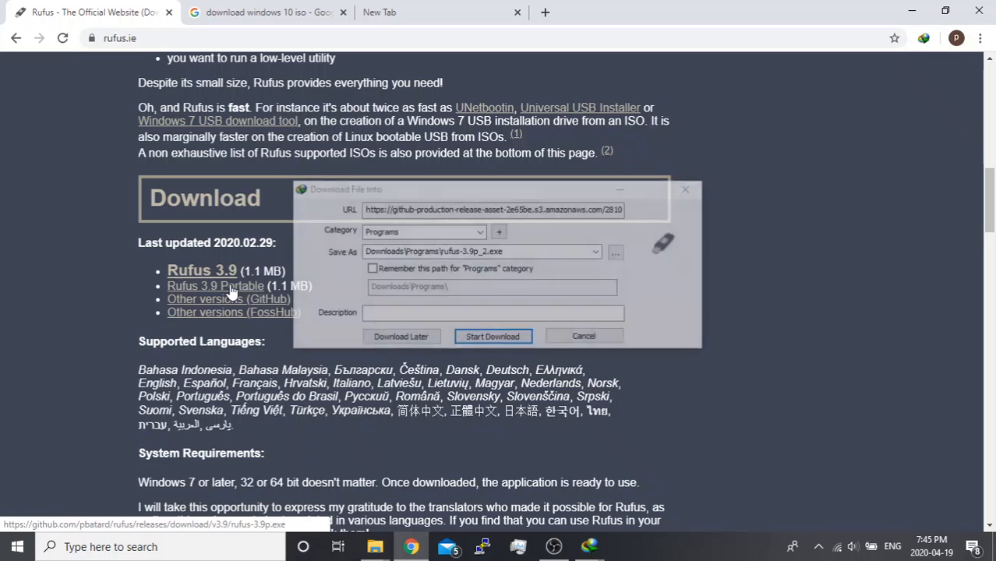
{"action": "left_click", "coordinate": [490, 338]}
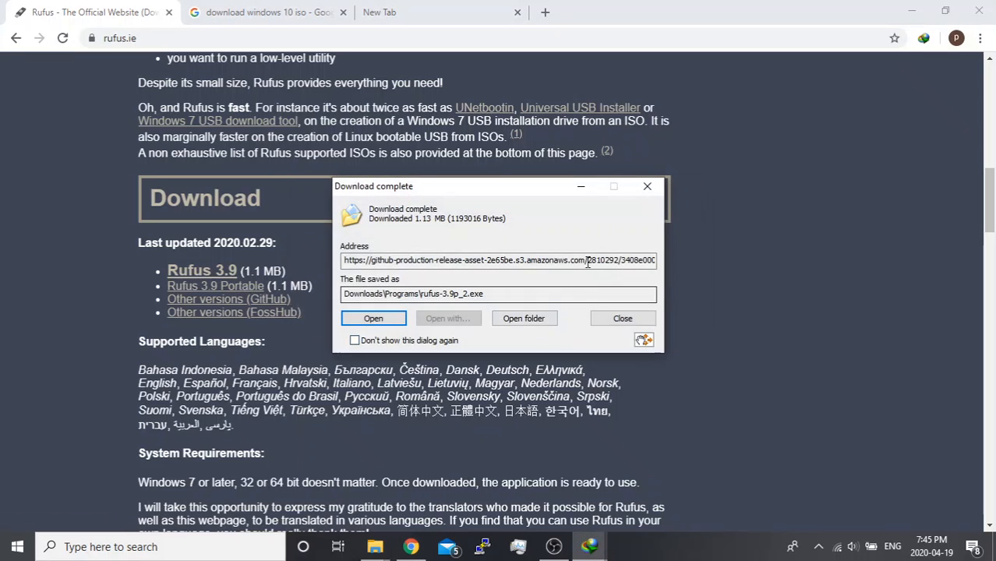
{"action": "left_click", "coordinate": [633, 320]}
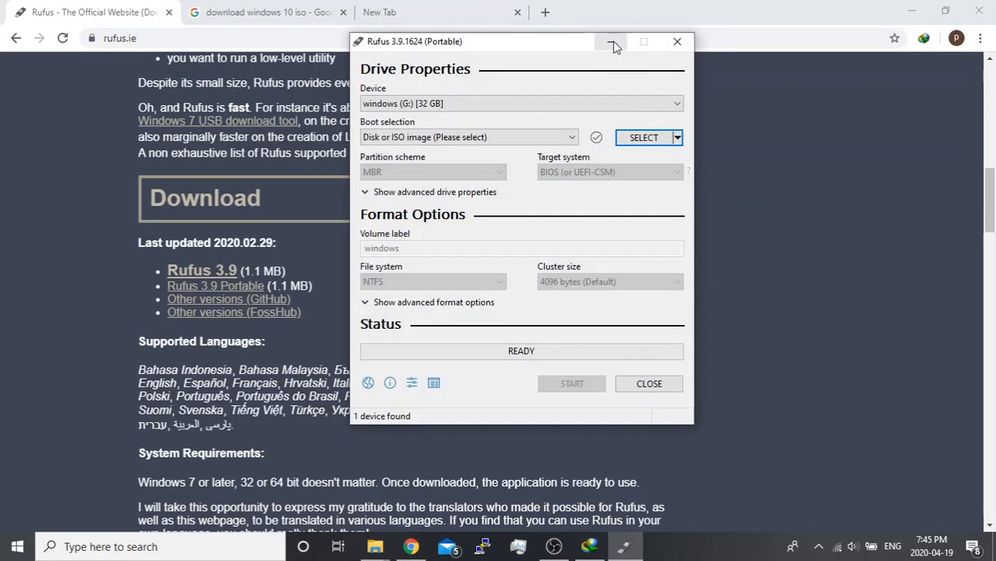
{"action": "left_click", "coordinate": [613, 43]}
Open Microsoft's Windows 10 Disc Image (ISO File) download page from the existing "download windows 10 iso" search results
{"action": "left_click", "coordinate": [261, 11]}
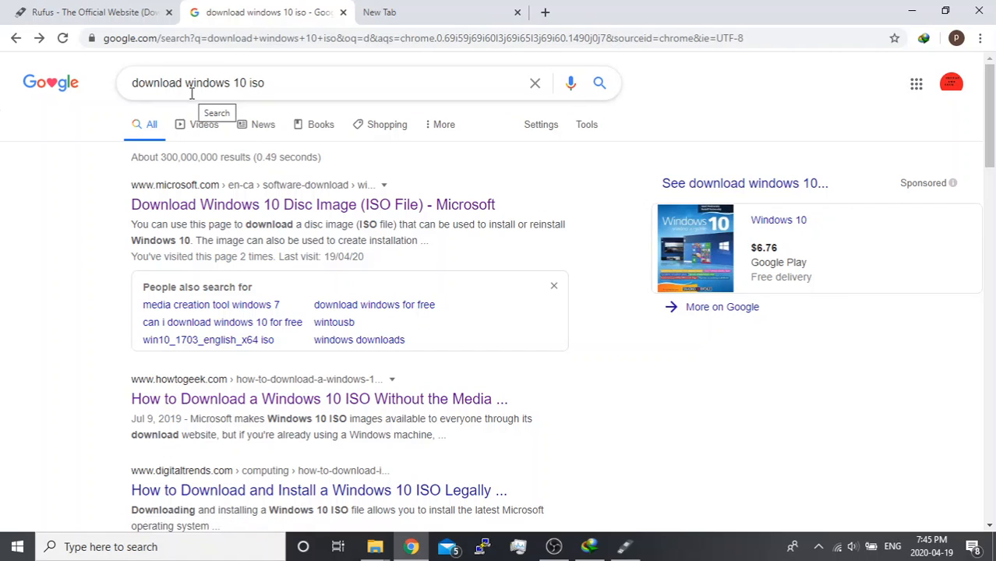
{"action": "left_click", "coordinate": [284, 207]}
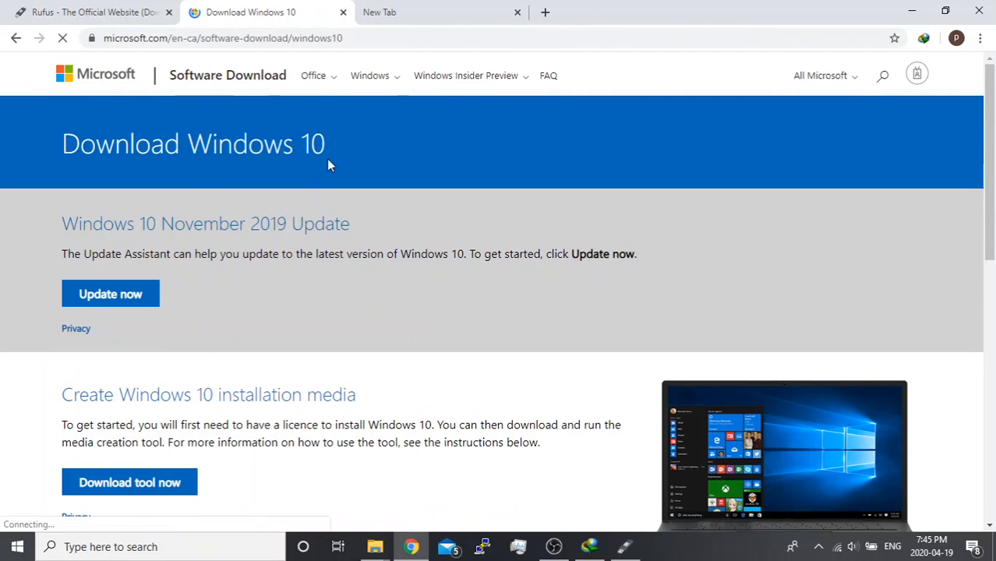
{"action": "scroll", "coordinate": [445, 188], "scroll_direction": "down", "scroll_amount": 1}
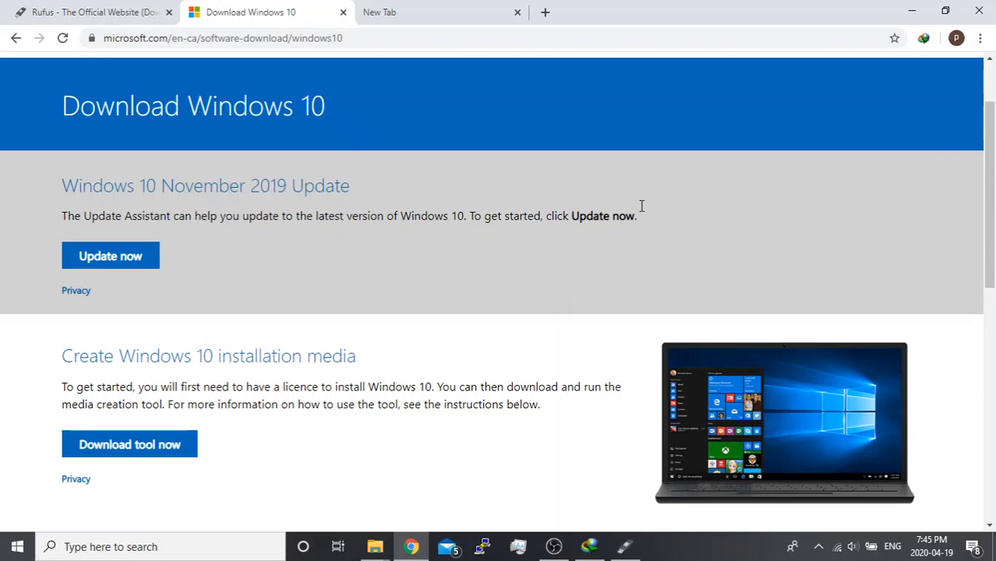
Open the browser's developer tools and disable automatic user agent selection in the network conditions, using BlackBerry — BB10
{"action": "left_click", "coordinate": [980, 40]}
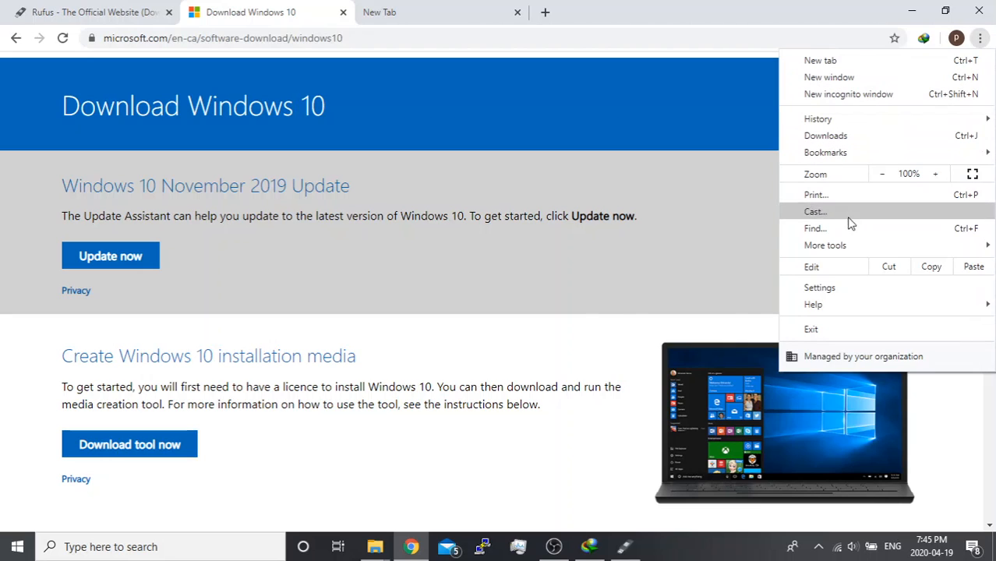
{"action": "mouse_move", "coordinate": [847, 247]}
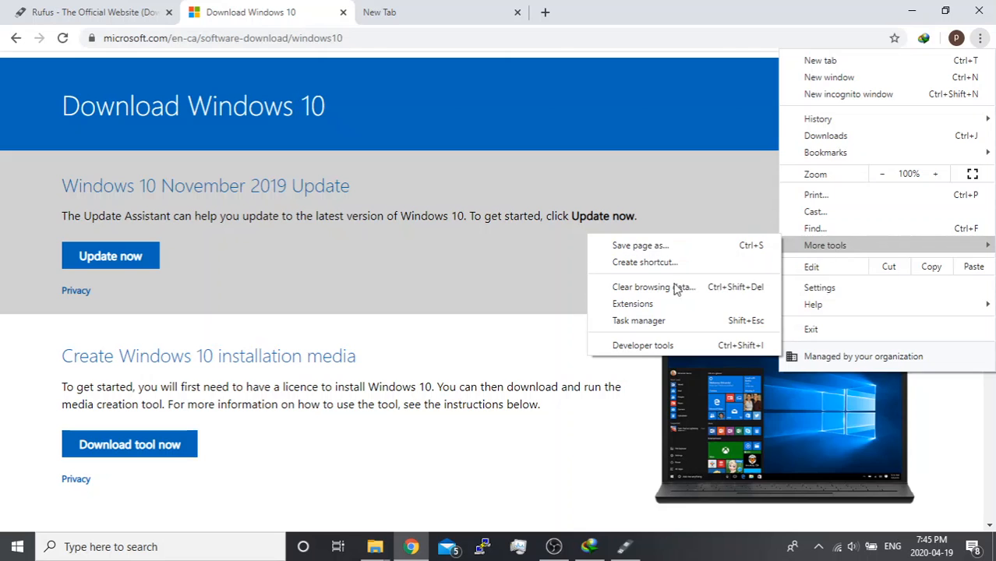
{"action": "left_click", "coordinate": [662, 345]}
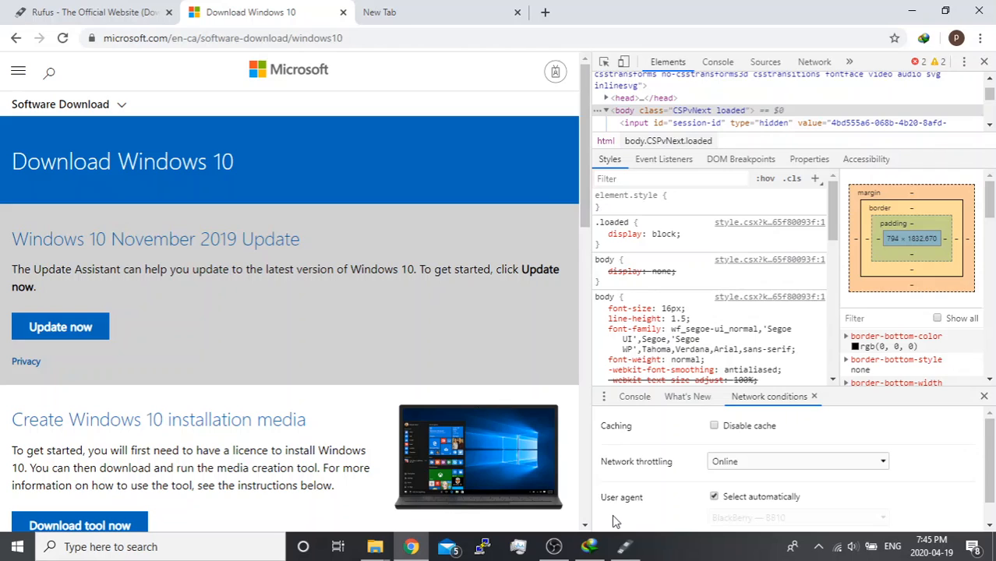
{"action": "left_click", "coordinate": [713, 496]}
{"action": "scroll", "coordinate": [805, 473], "scroll_direction": "down", "scroll_amount": 1}
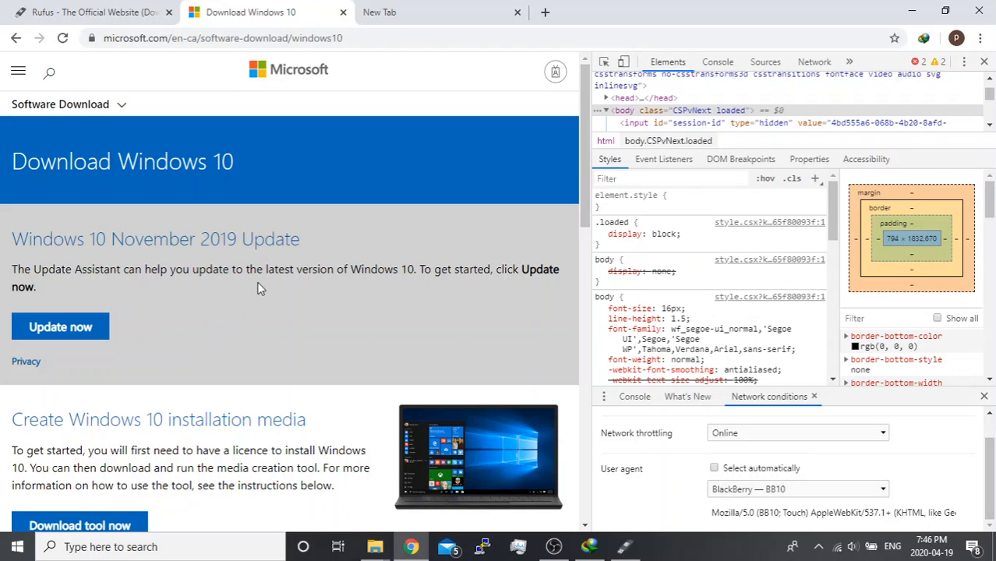
Reload the Microsoft Download Windows 10 page using the overridden user agent
{"action": "scroll", "coordinate": [248, 304], "scroll_direction": "down", "scroll_amount": 1}
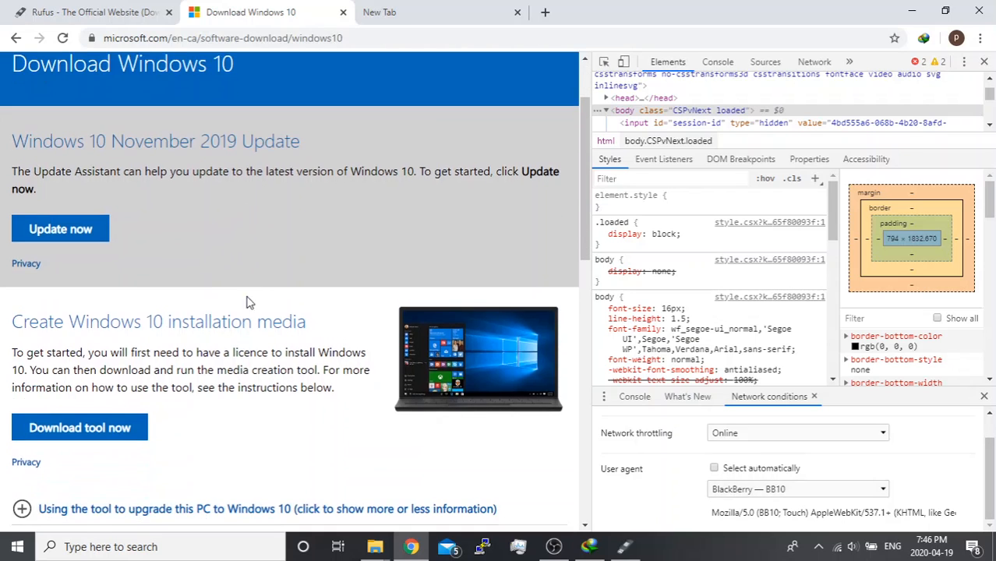
{"action": "right_click", "coordinate": [252, 255]}
{"action": "left_click", "coordinate": [316, 295]}
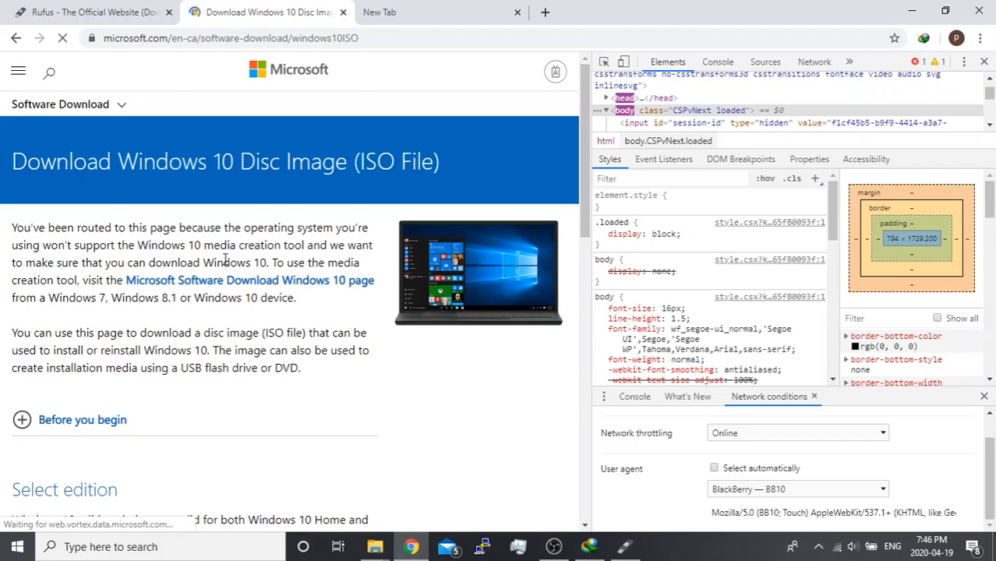
Select and confirm the Windows 10 edition, and select and confirm English as the product language
{"action": "scroll", "coordinate": [234, 261], "scroll_direction": "down", "scroll_amount": 3}
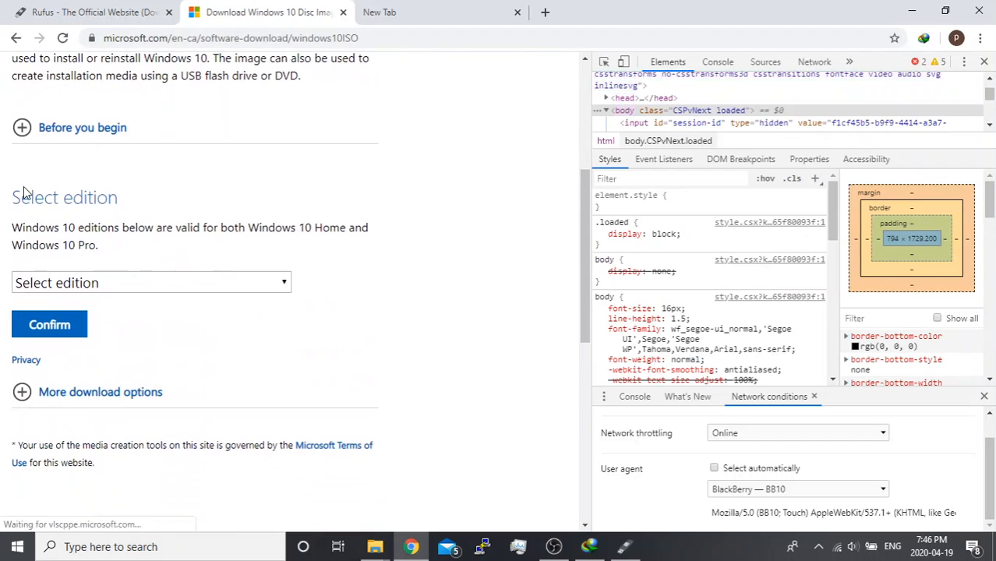
{"action": "left_click", "coordinate": [102, 286]}
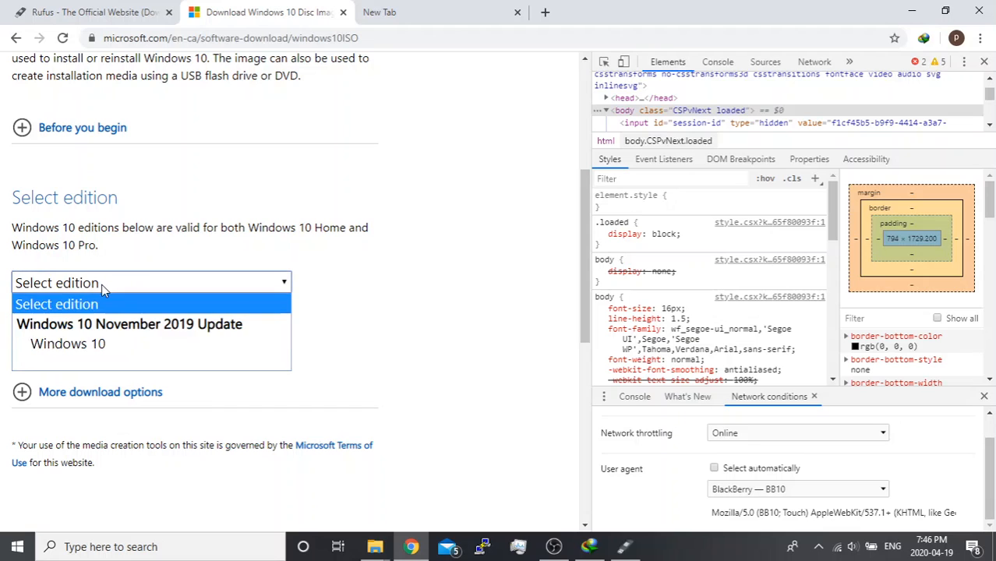
{"action": "left_click", "coordinate": [102, 341]}
{"action": "left_click", "coordinate": [70, 327]}
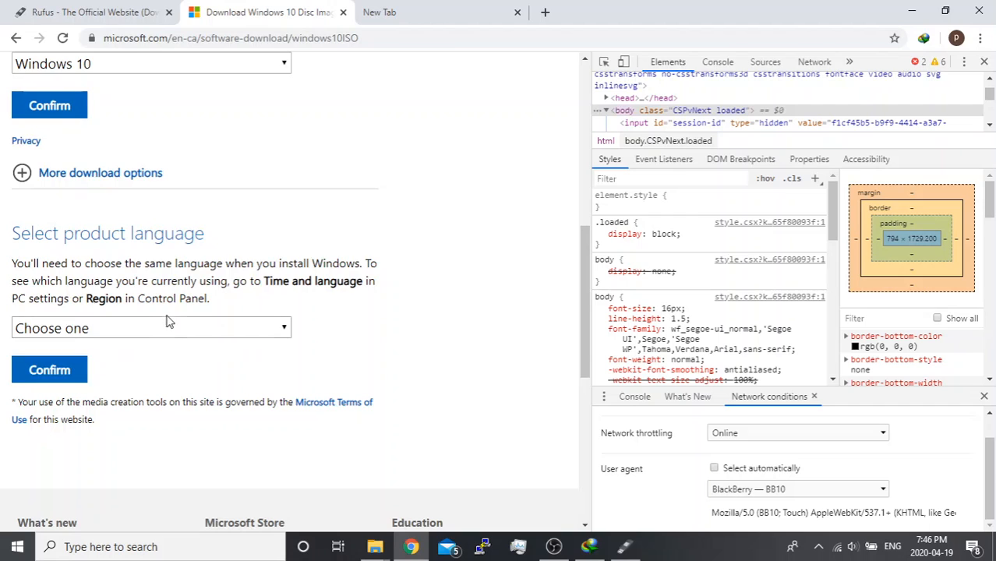
{"action": "left_click", "coordinate": [168, 324]}
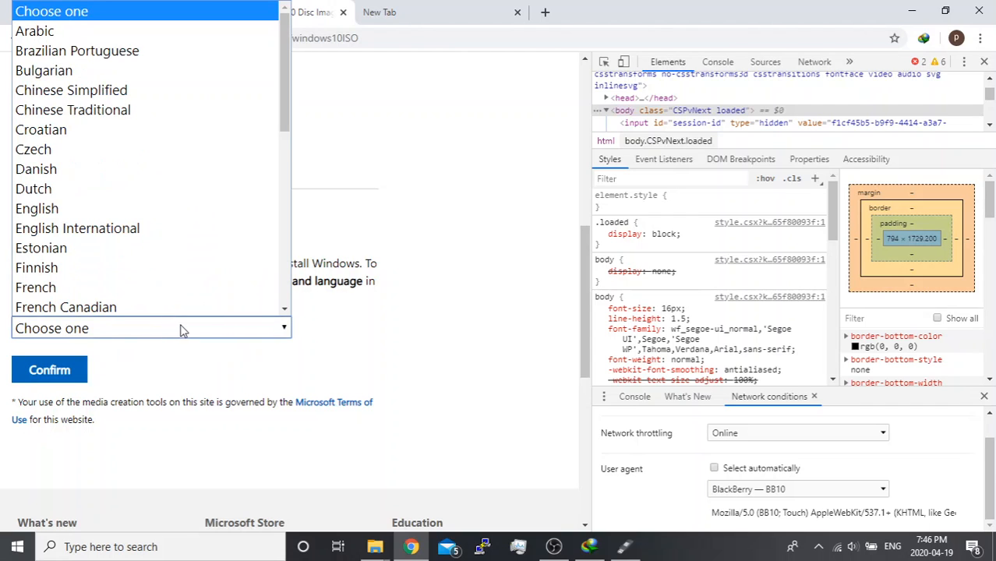
{"action": "left_click", "coordinate": [75, 191]}
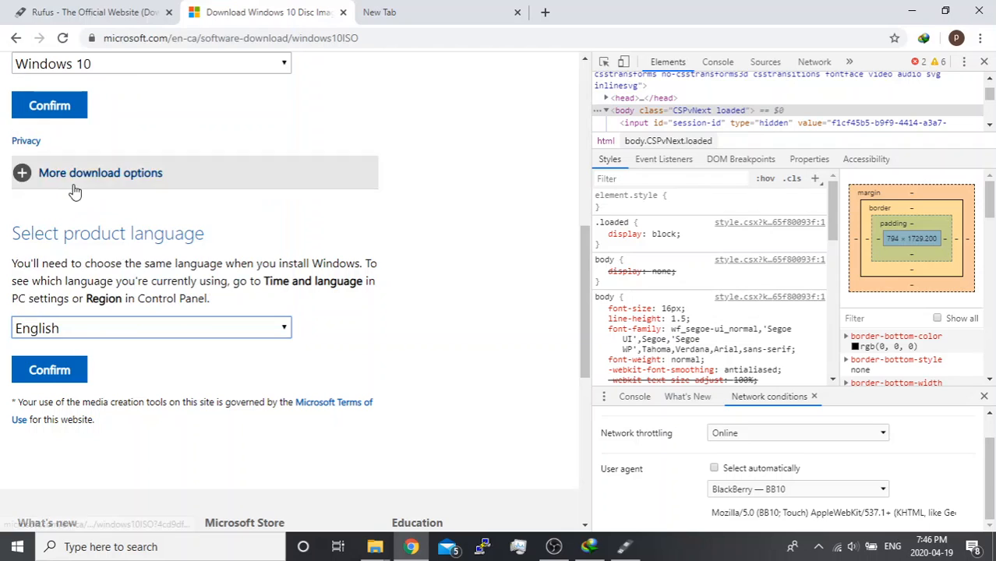
{"action": "left_click", "coordinate": [64, 372]}
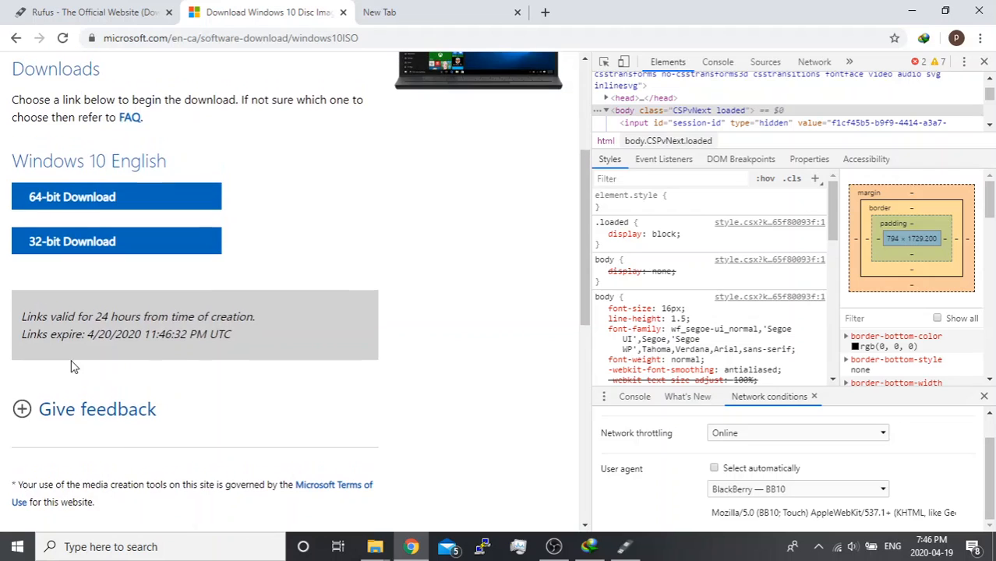
Request the 64-bit Windows 10 English ISO download and cancel it in the download dialog
{"action": "left_click", "coordinate": [102, 204]}
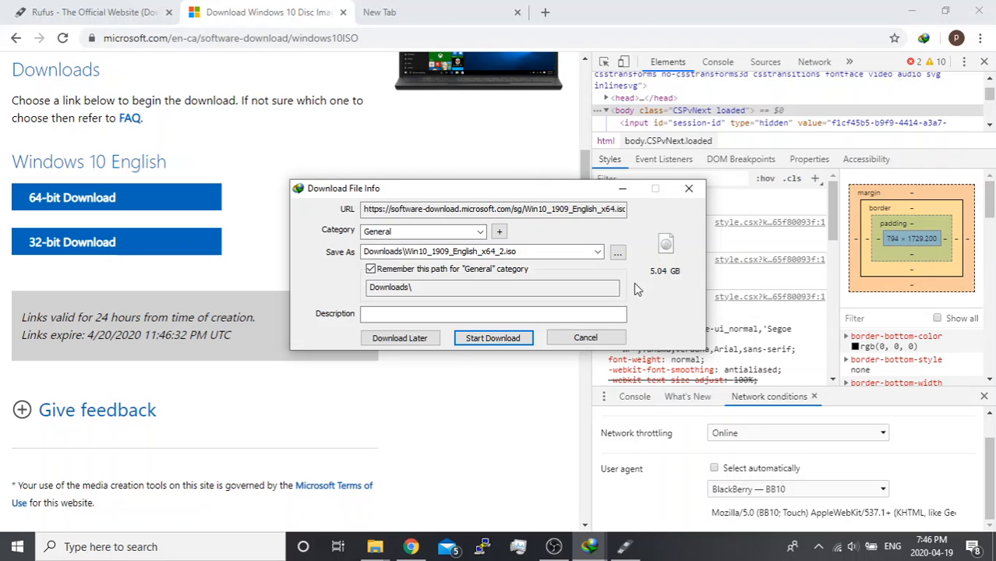
{"action": "left_click", "coordinate": [586, 337]}
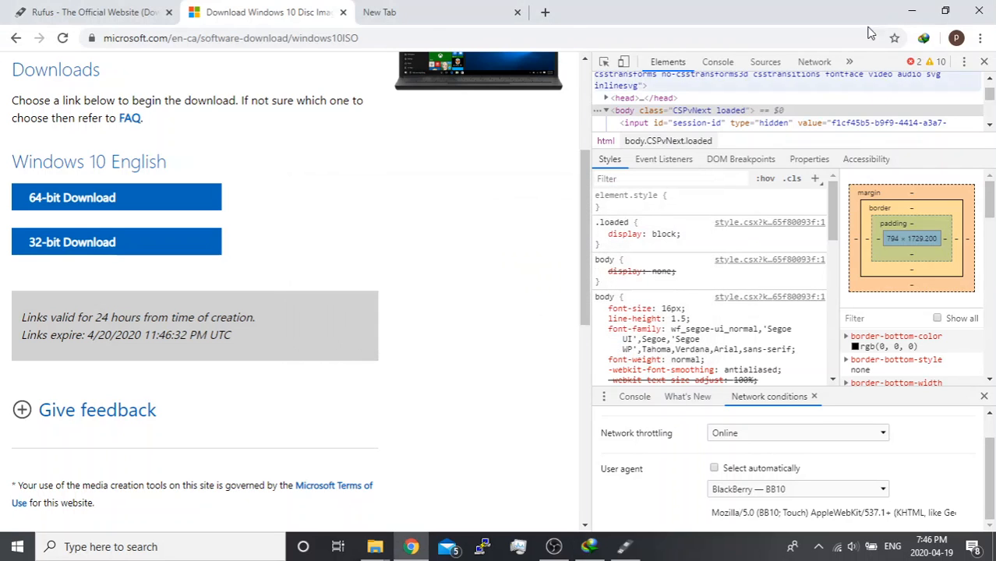
Minimize the browser, switch to Rufus and choose windows (G:) [32 GB] as the target device
{"action": "left_click", "coordinate": [911, 10]}
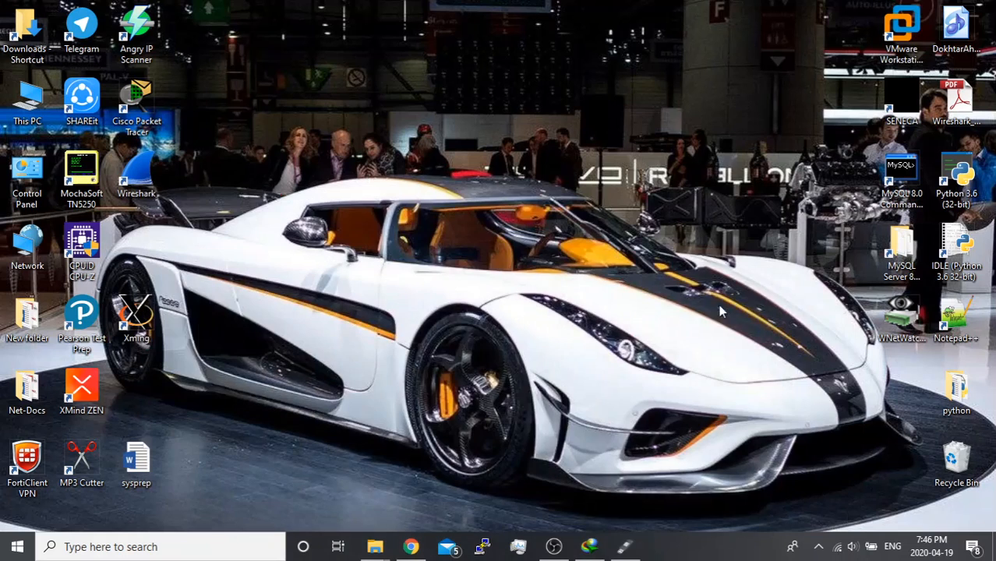
{"action": "left_click", "coordinate": [623, 547]}
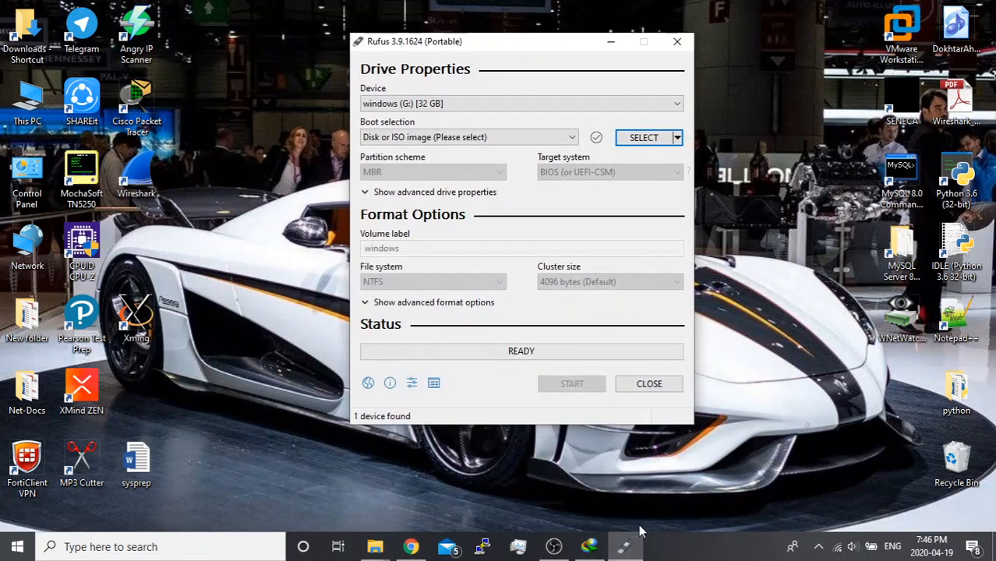
{"action": "left_click", "coordinate": [426, 106]}
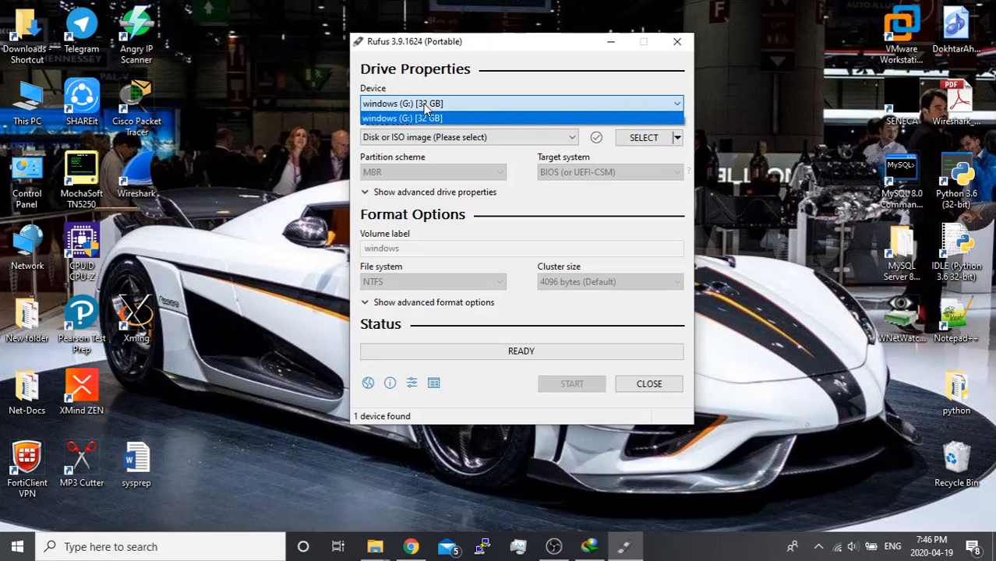
{"action": "left_click", "coordinate": [425, 116]}
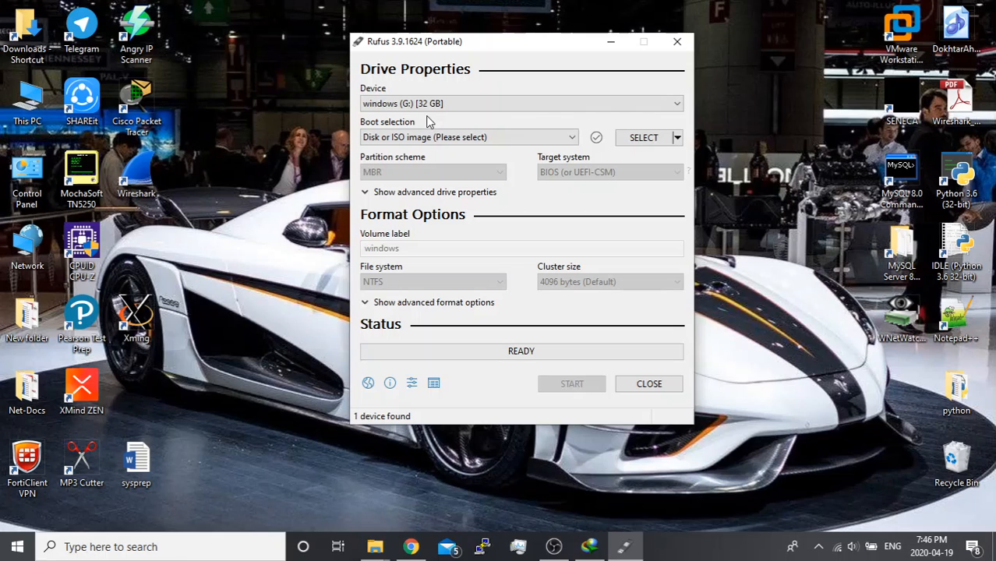
Set the boot selection to Disk or ISO image and load Win10_1909_English_x64 from the Downloads folder
{"action": "left_click", "coordinate": [425, 137]}
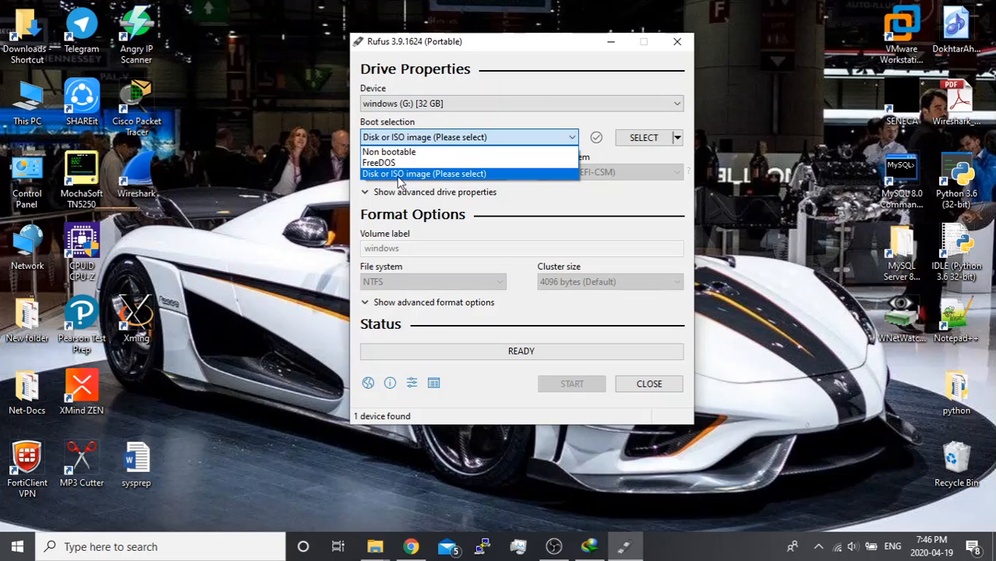
{"action": "left_click", "coordinate": [427, 175]}
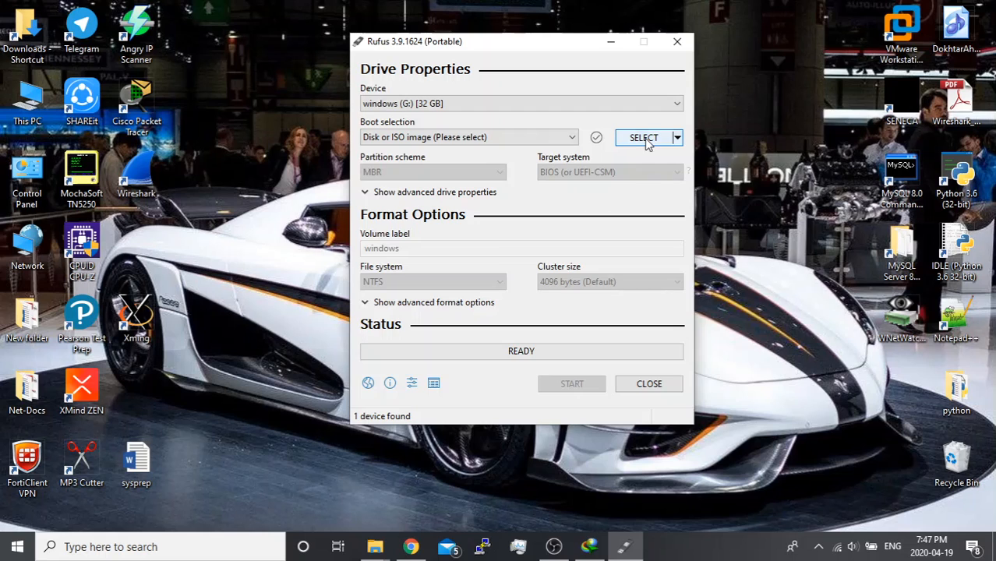
{"action": "left_click", "coordinate": [643, 138]}
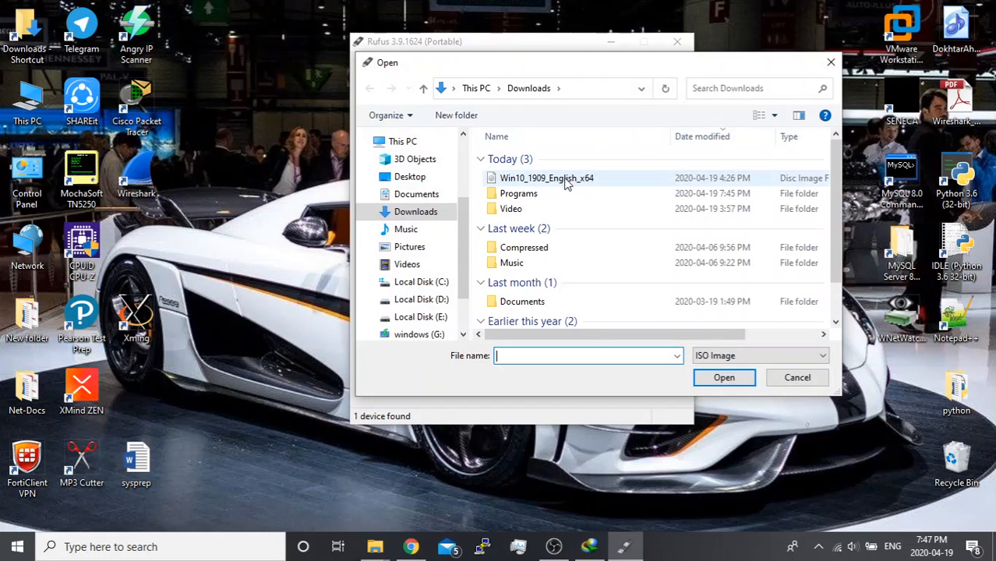
{"action": "double_click", "coordinate": [567, 179]}
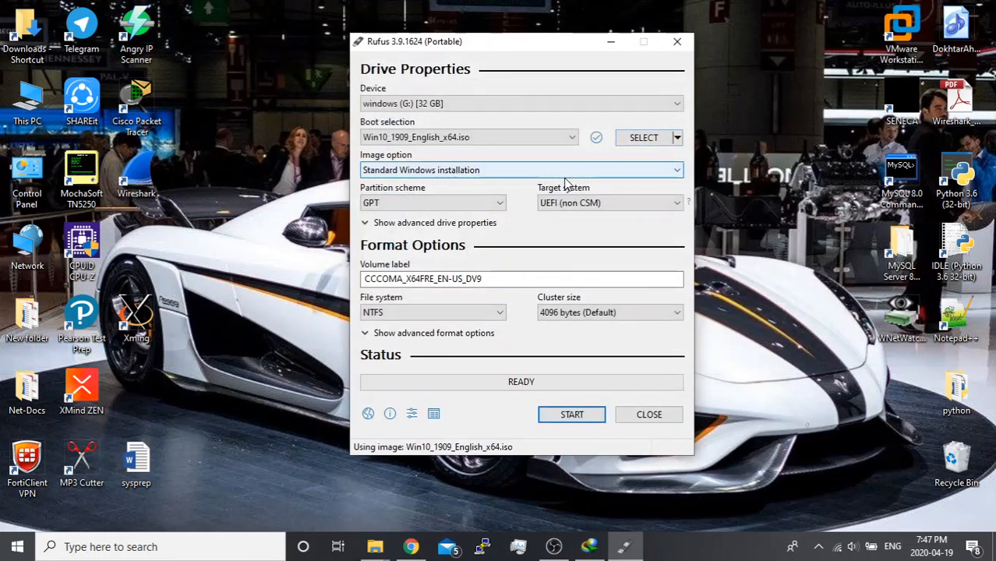
Set the image option to Standard Windows installation and the partition scheme to MBR
{"action": "scroll", "coordinate": [565, 177], "scroll_direction": "down", "scroll_amount": 1}
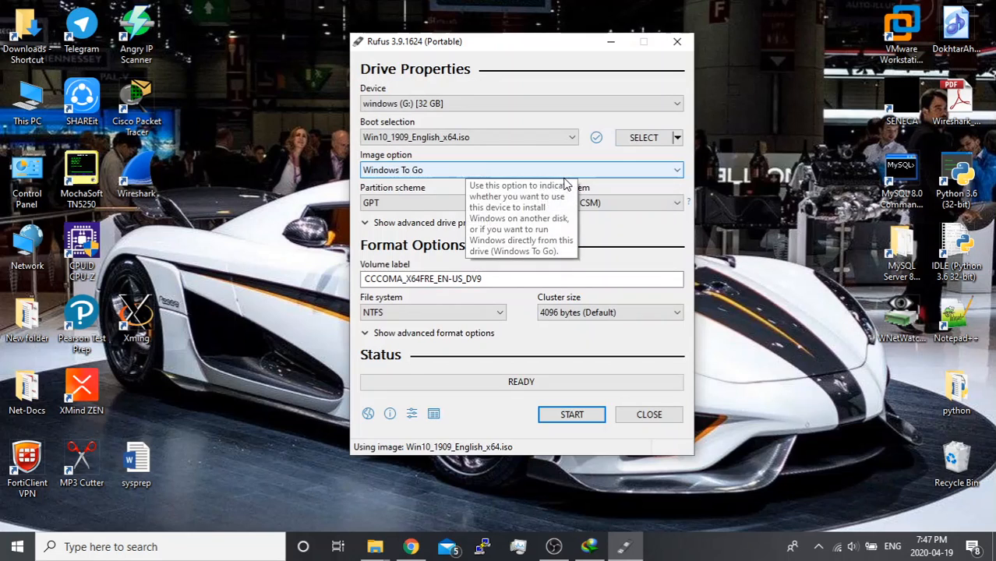
{"action": "left_click", "coordinate": [468, 179]}
{"action": "left_click", "coordinate": [466, 182]}
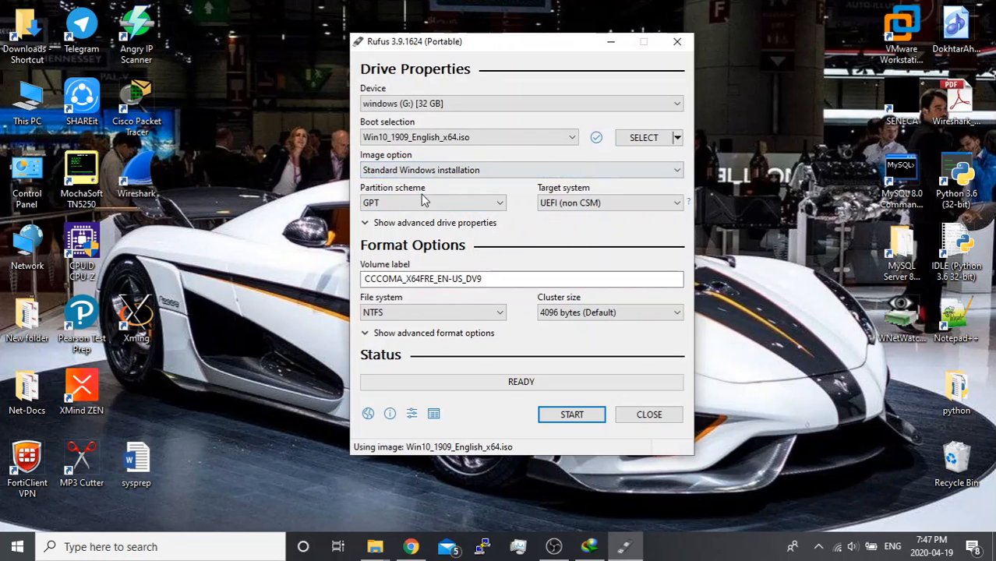
{"action": "left_click", "coordinate": [390, 205]}
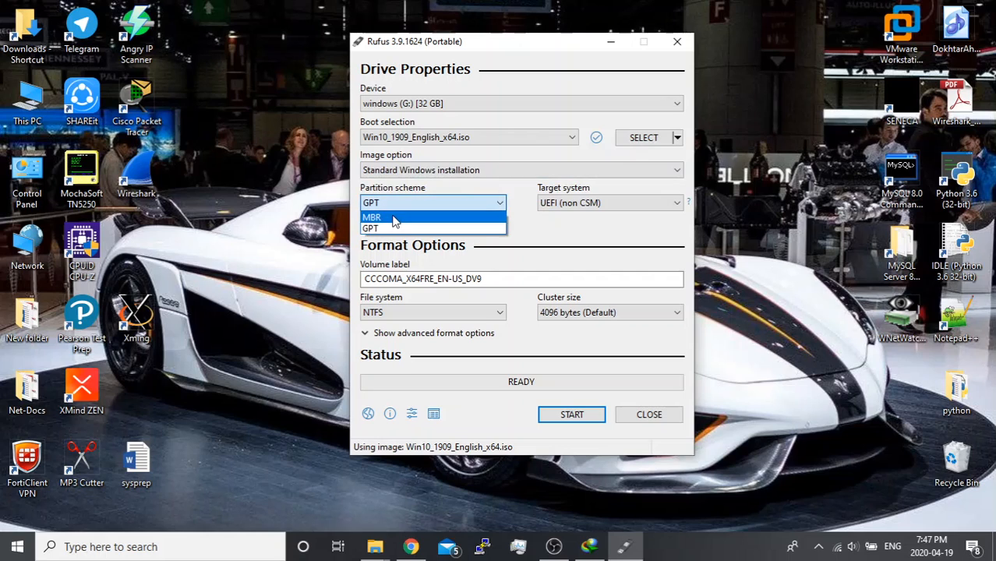
{"action": "left_click", "coordinate": [394, 219]}
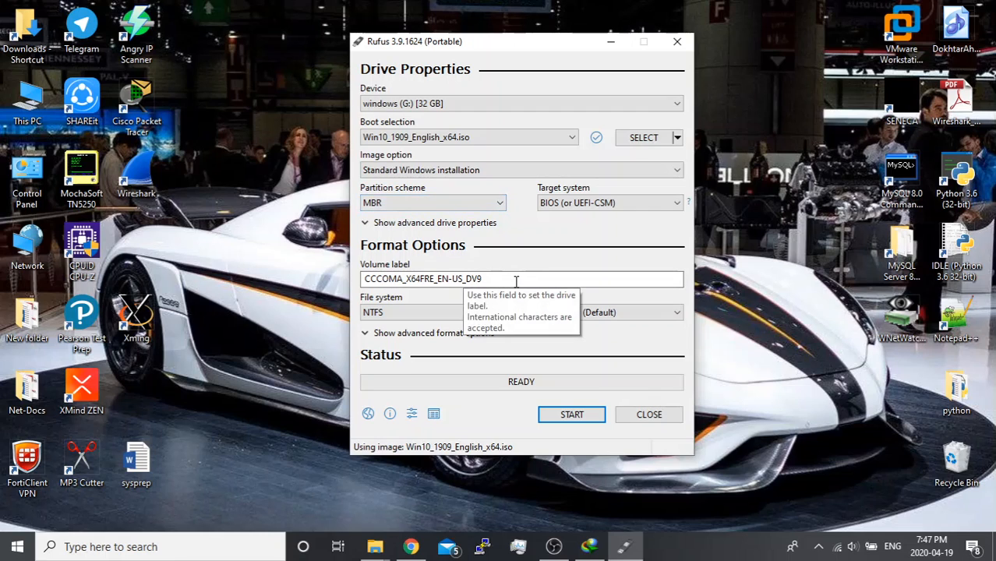
Set the volume label to "windows bootable" and start writing the USB drive, accepting the erasure of its data
{"action": "left_click_drag", "start_coordinate": [515, 282], "coordinate": [313, 282]}
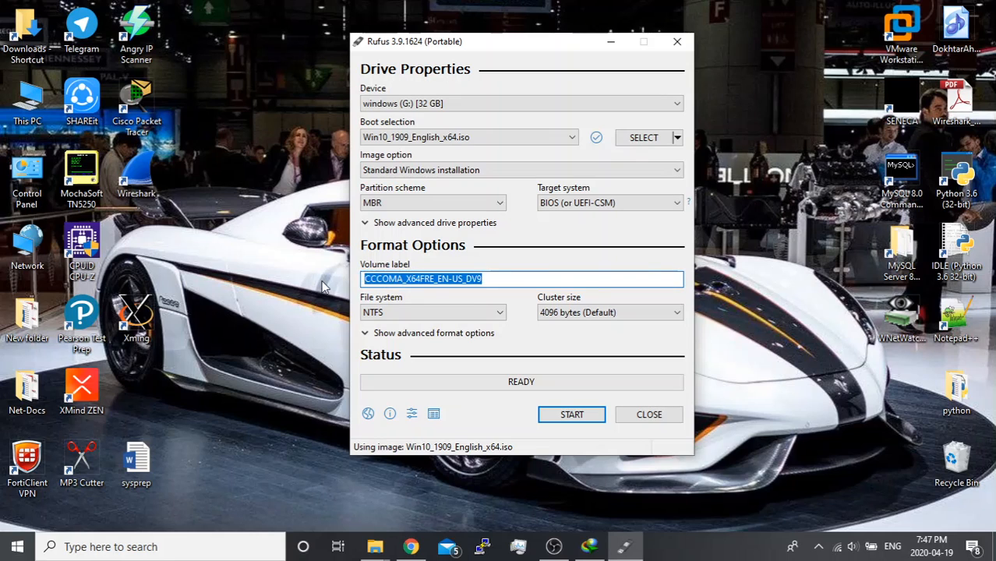
{"action": "type", "text": "windows b"}
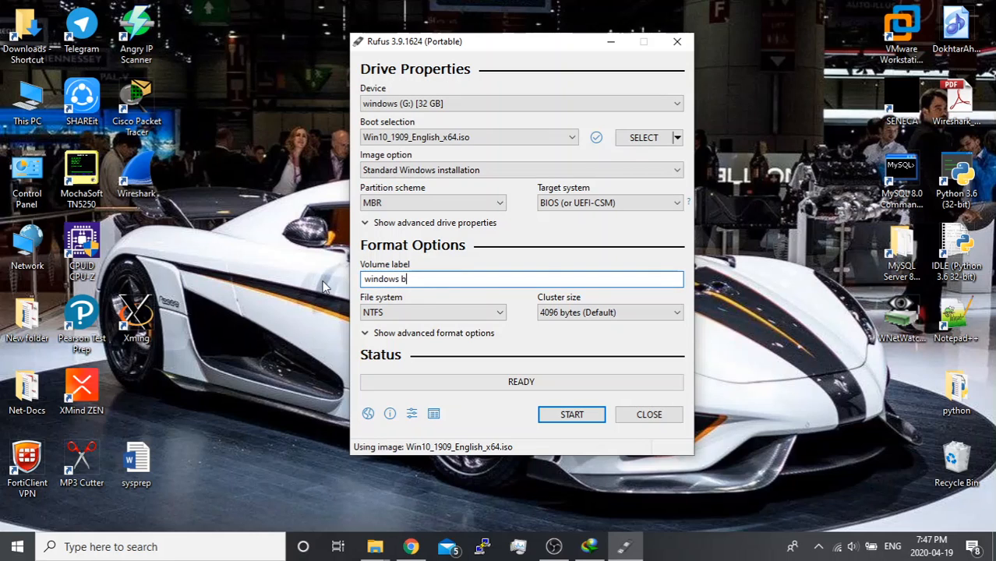
{"action": "type", "text": "ootable"}
{"action": "left_click", "coordinate": [571, 416]}
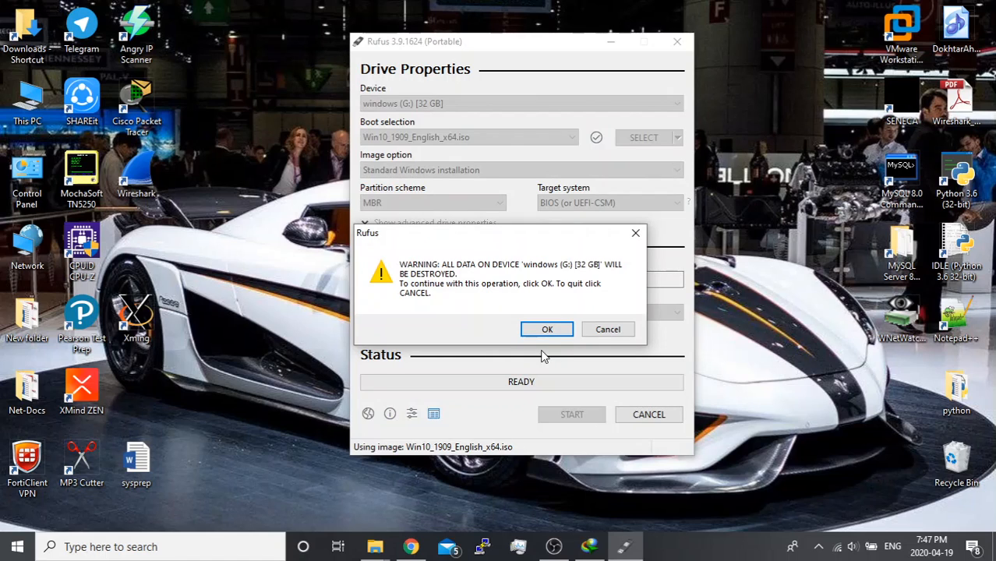
{"action": "left_click", "coordinate": [546, 330]}
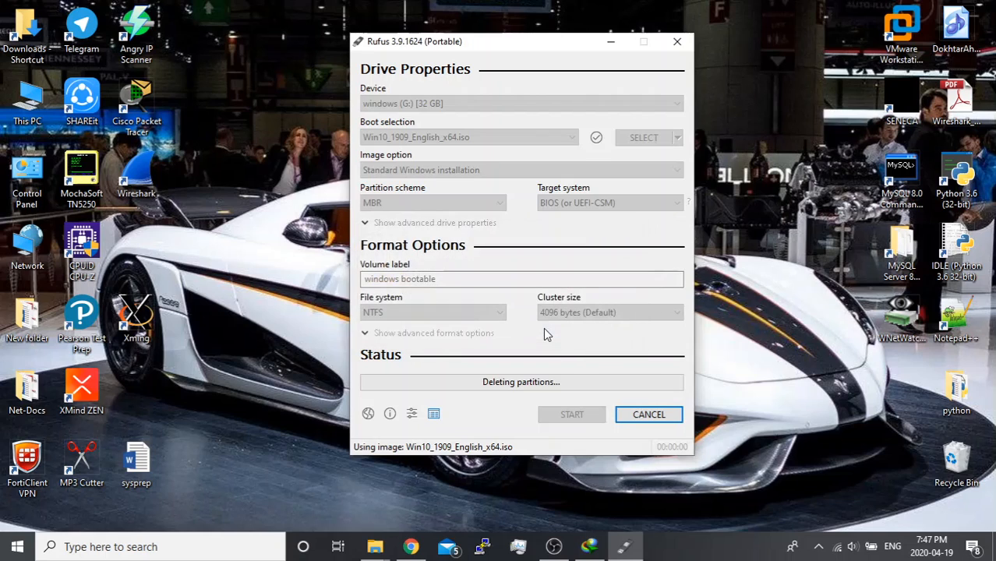